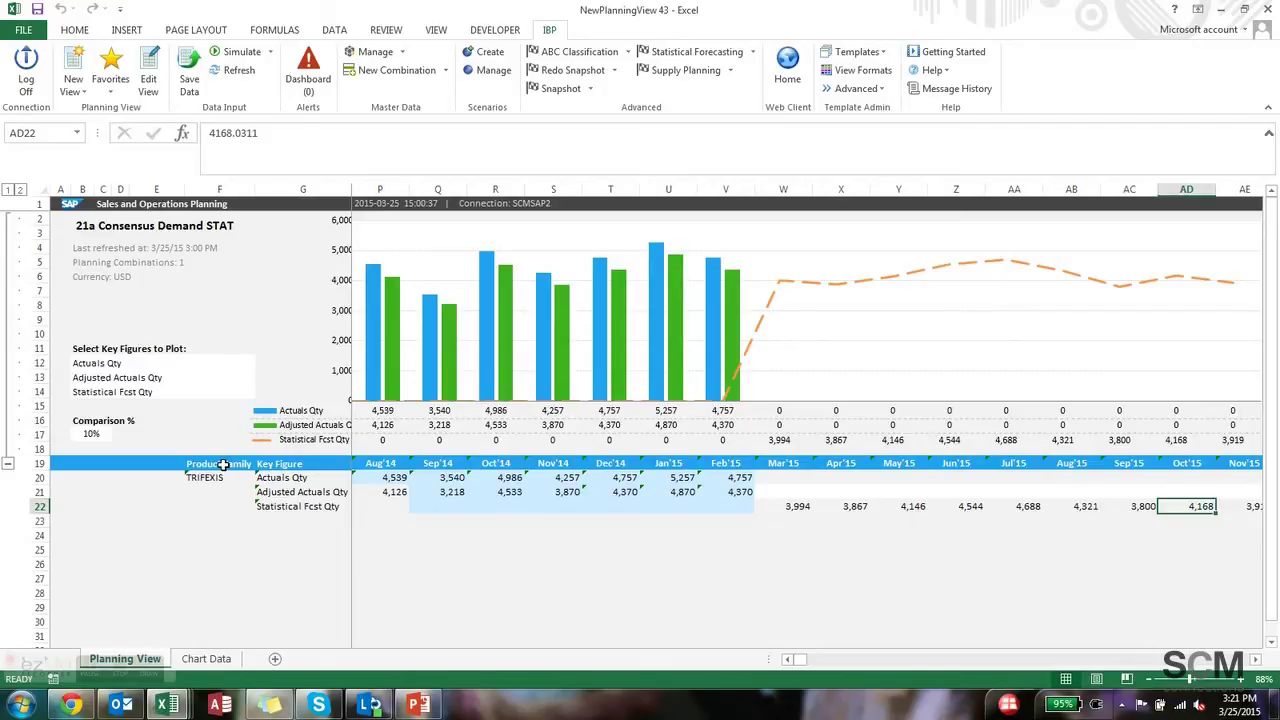
Step: Inspect the header and Actuals, Adjusted Actuals and Statistical Fcst Qty cells, then total Mar'15–Sep'15 forecast
{"action": "left_click", "coordinate": [222, 464]}
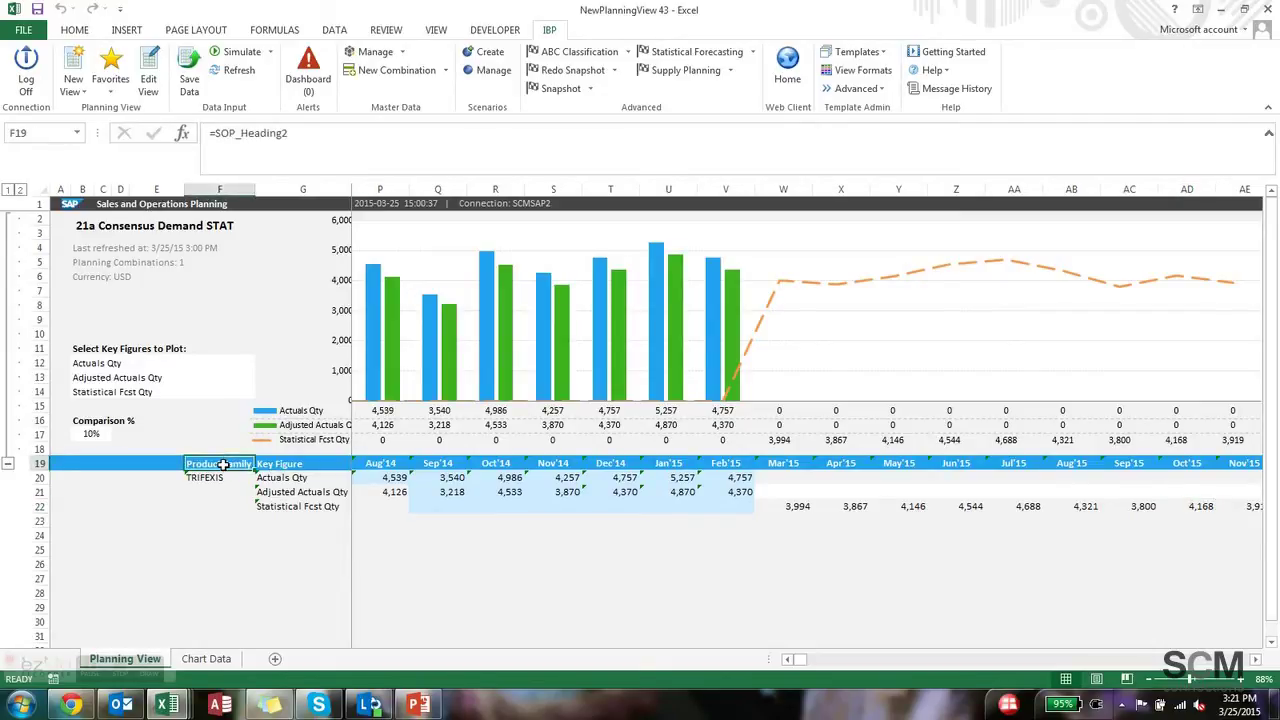
{"action": "left_click", "coordinate": [276, 464]}
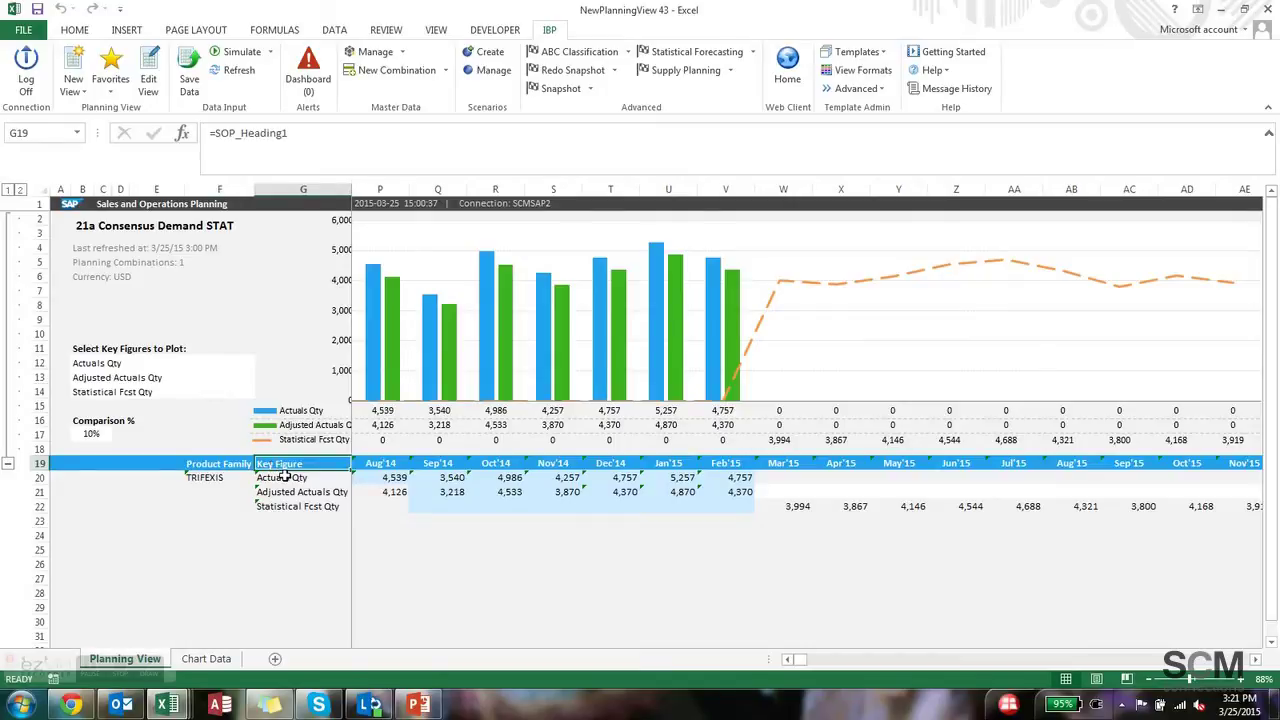
{"action": "left_click", "coordinate": [284, 477]}
{"action": "key", "text": "Down"}
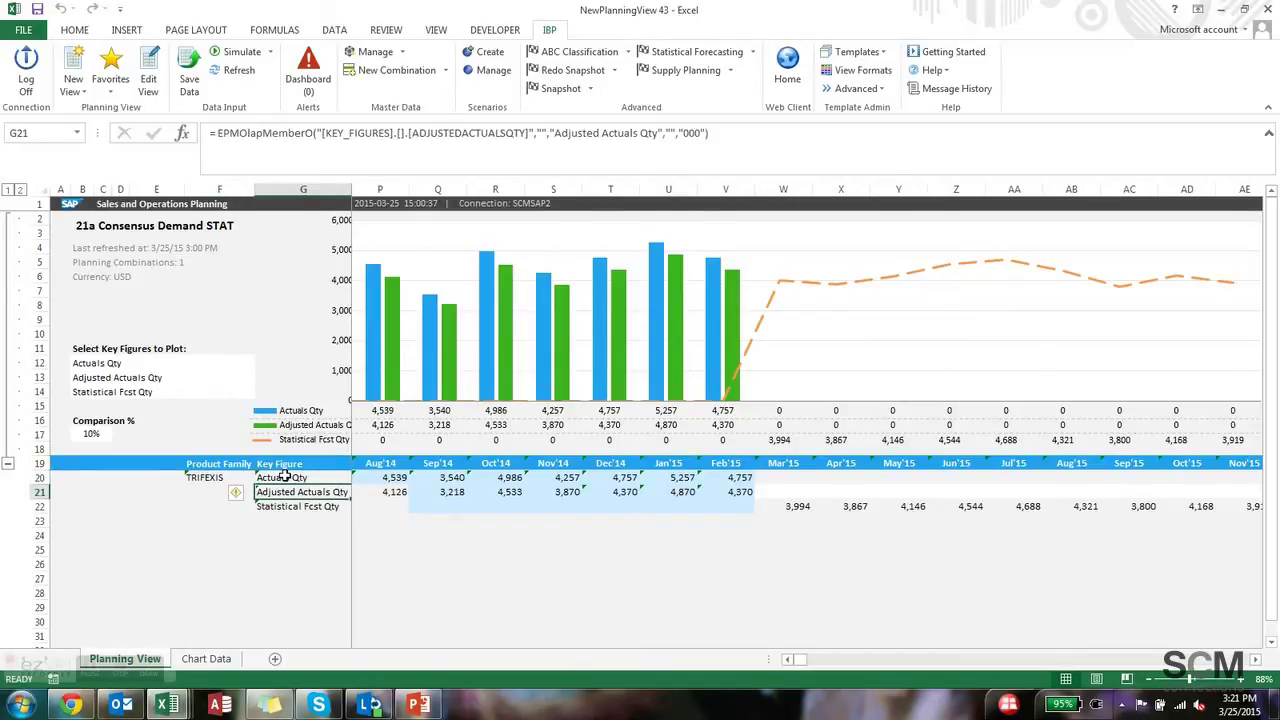
{"action": "key", "text": "Down"}
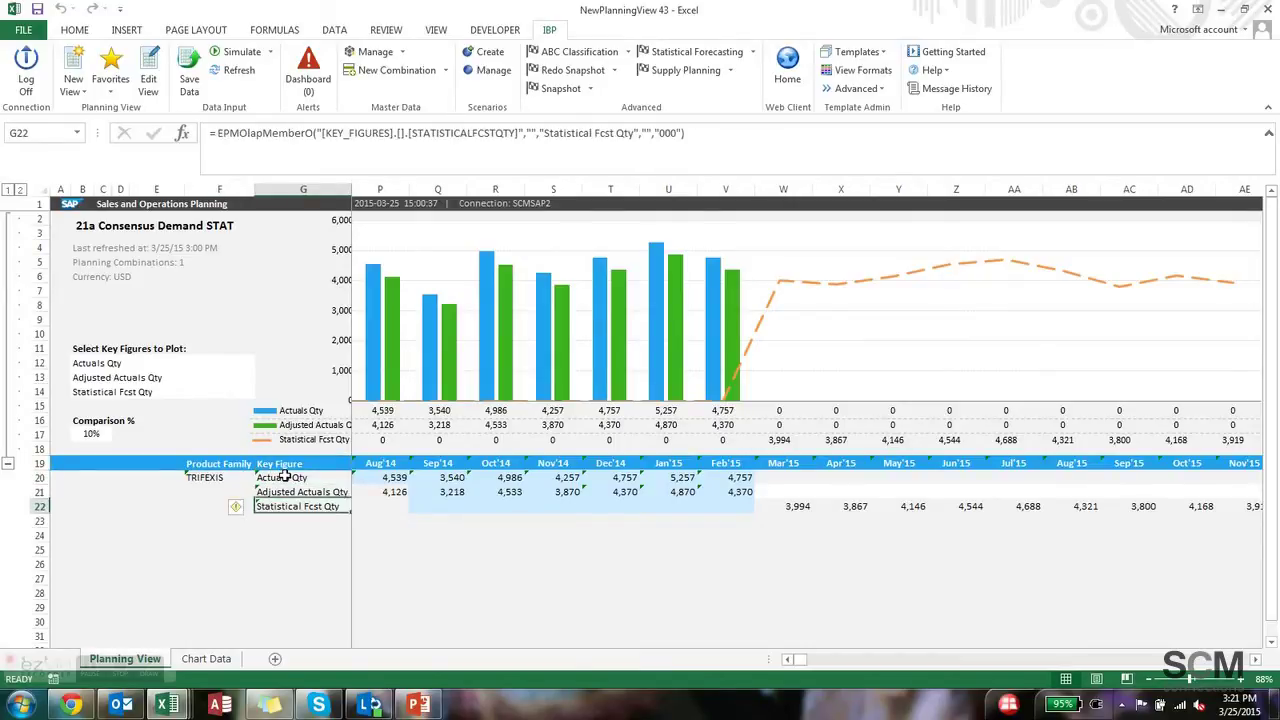
{"action": "left_click", "coordinate": [391, 479]}
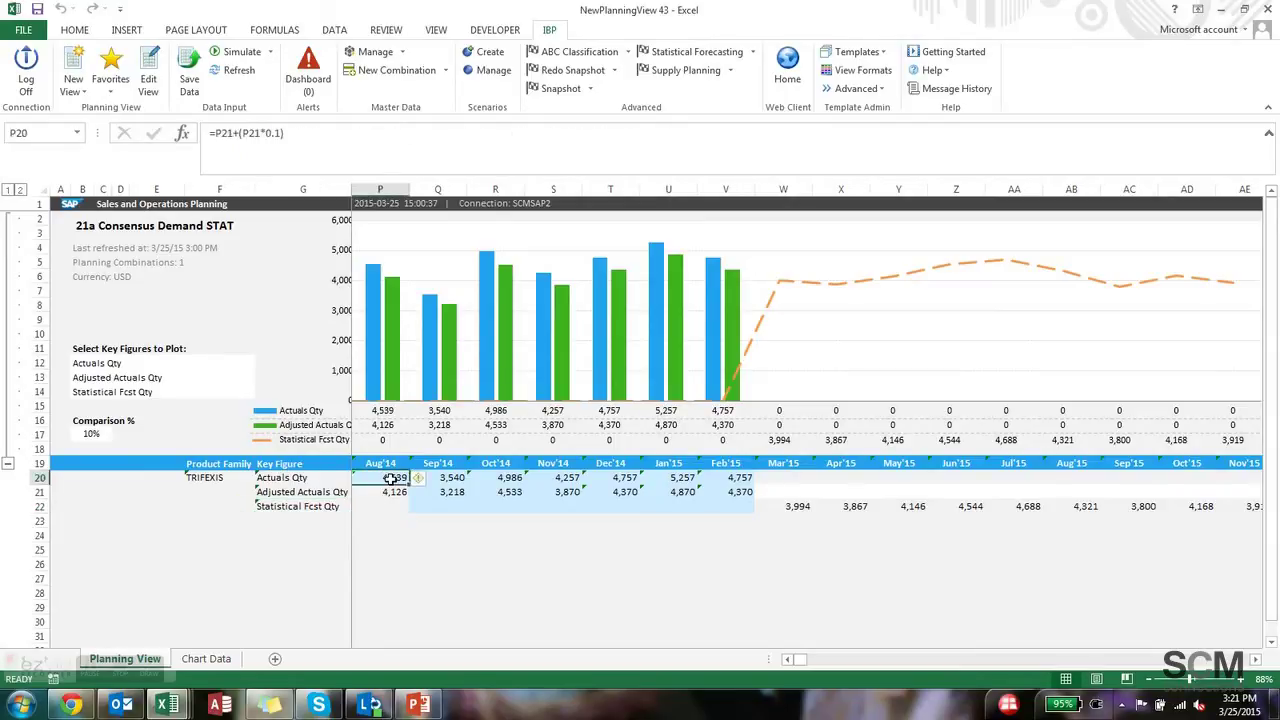
{"action": "left_click", "coordinate": [774, 508]}
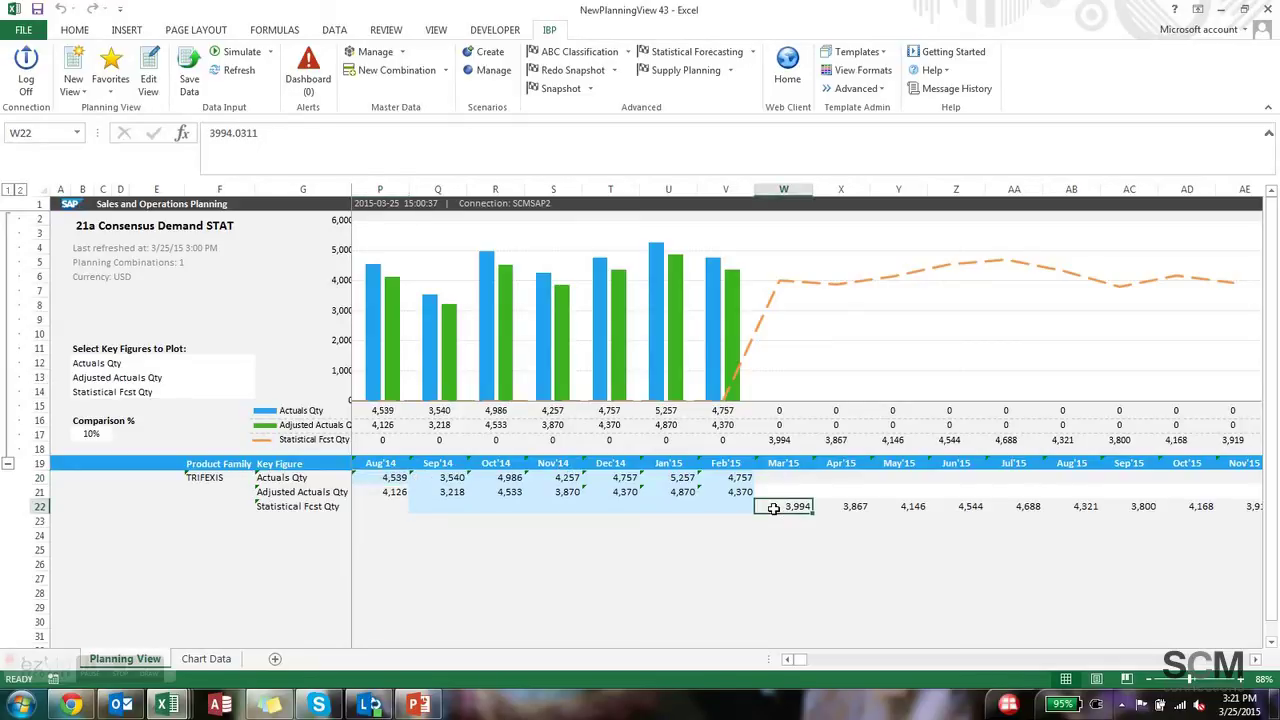
{"action": "left_click_drag", "start_coordinate": [774, 508], "coordinate": [1130, 508]}
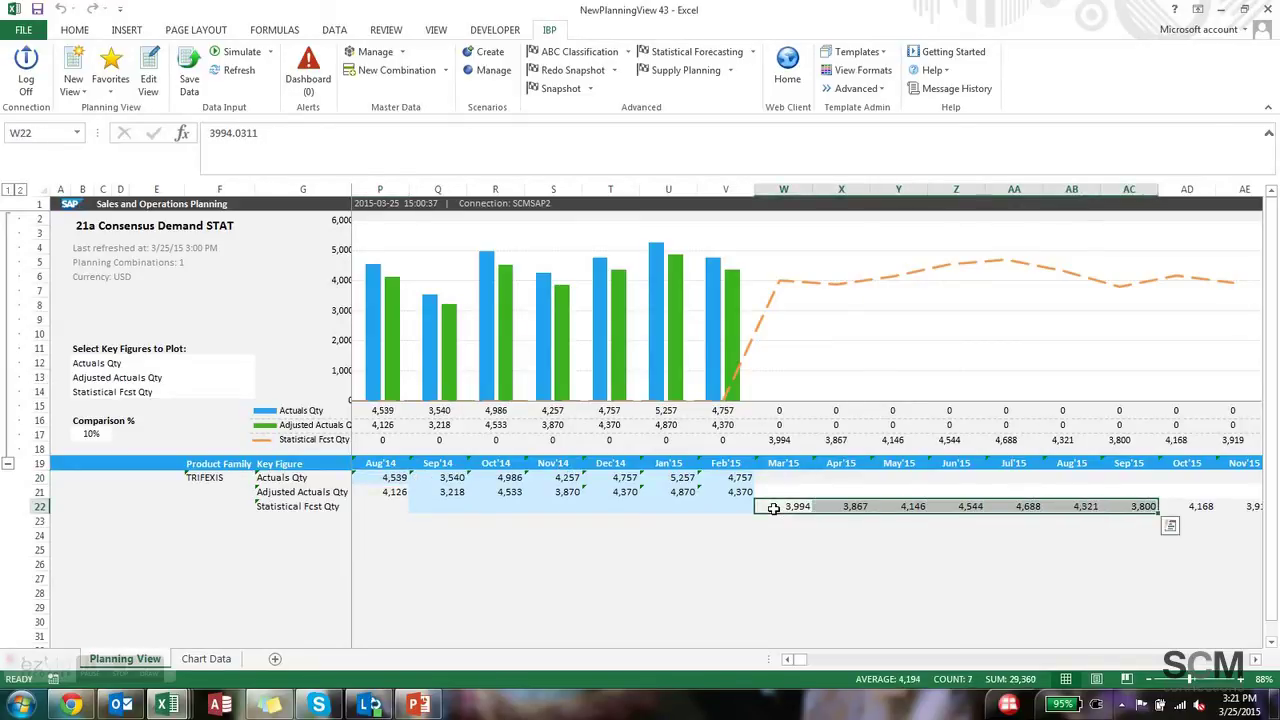
Step: Review the statistical forecast profiles, keeping Double Exponential Smoothing - Trend SCMSAP2, and close without running
{"action": "left_click", "coordinate": [753, 58]}
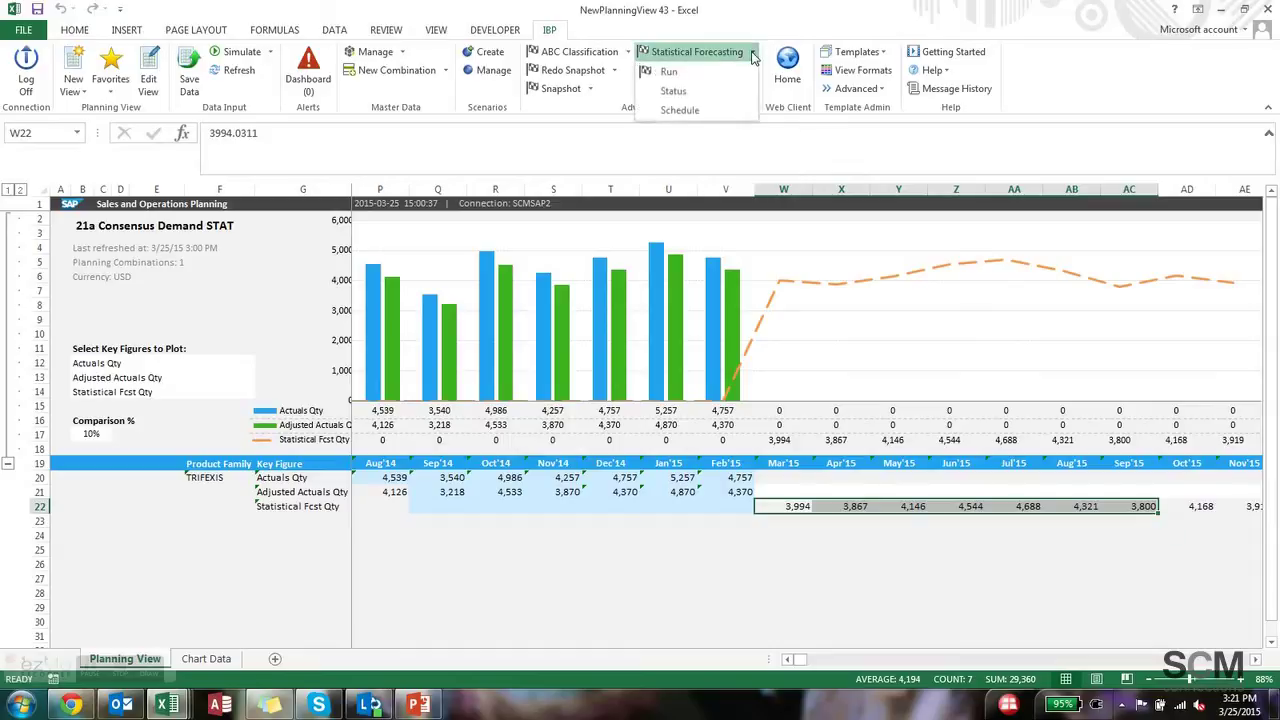
{"action": "left_click", "coordinate": [752, 80]}
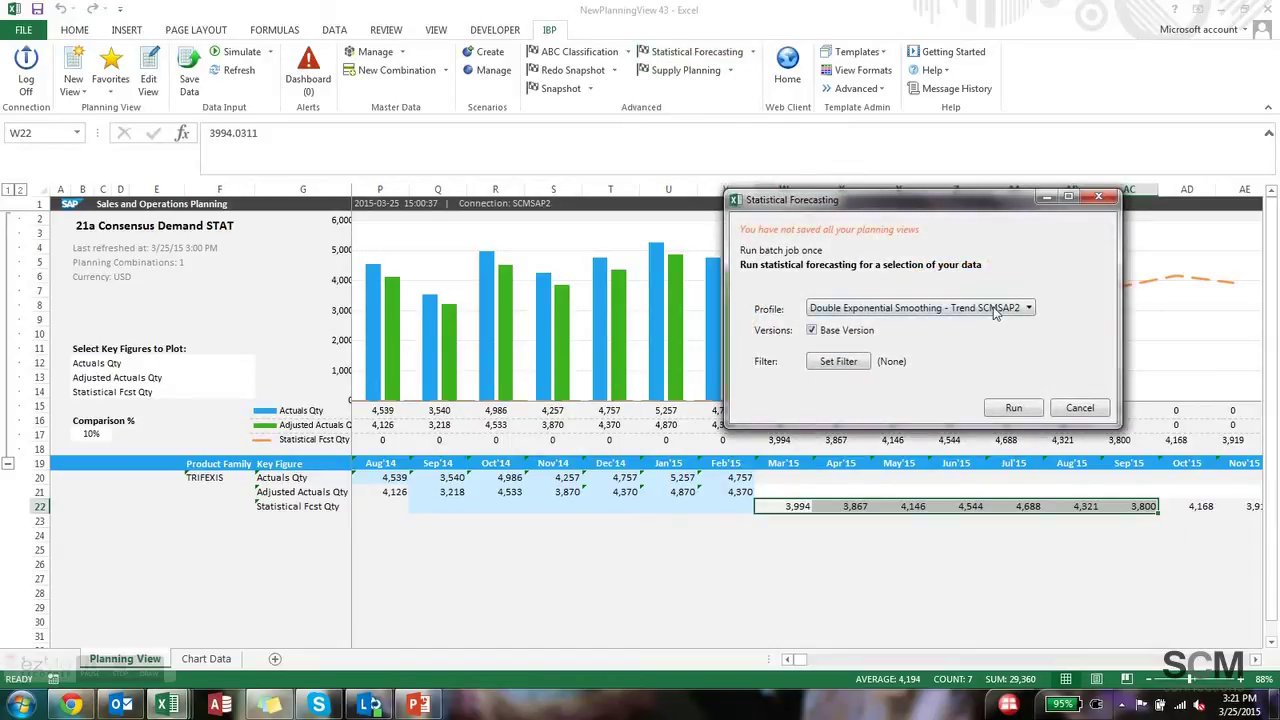
{"action": "left_click", "coordinate": [1029, 312]}
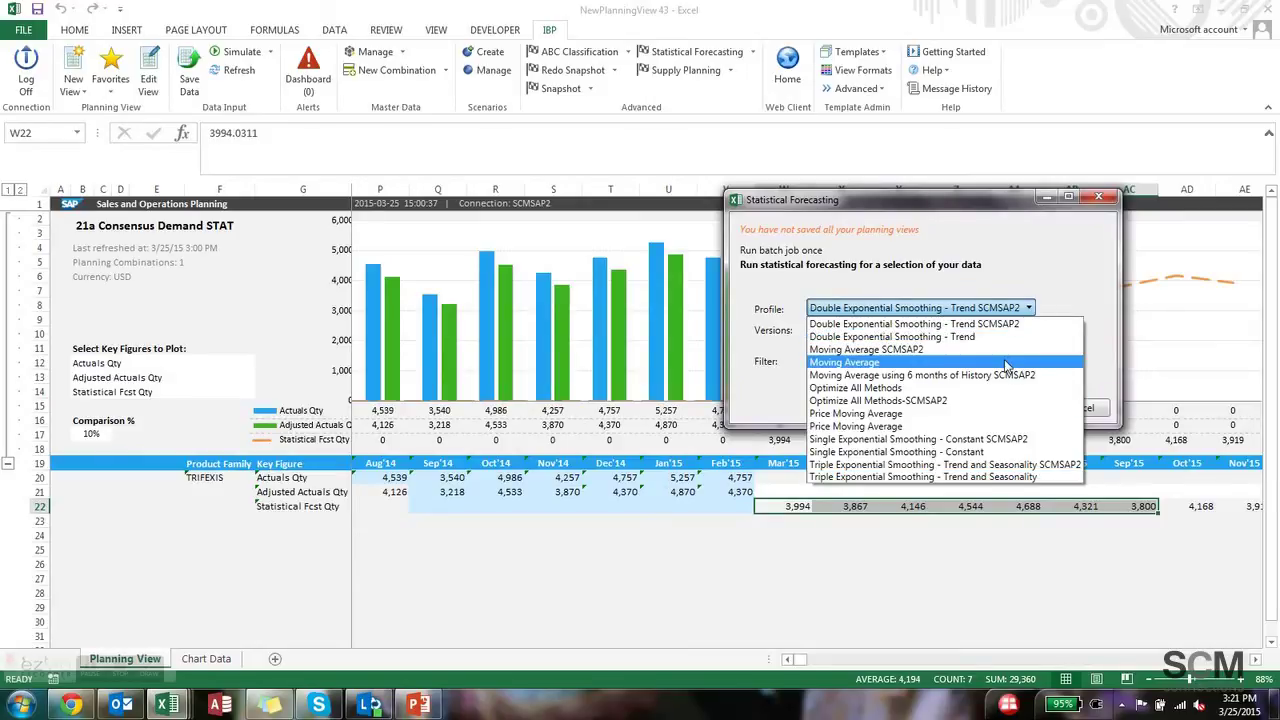
{"action": "left_click", "coordinate": [1056, 257]}
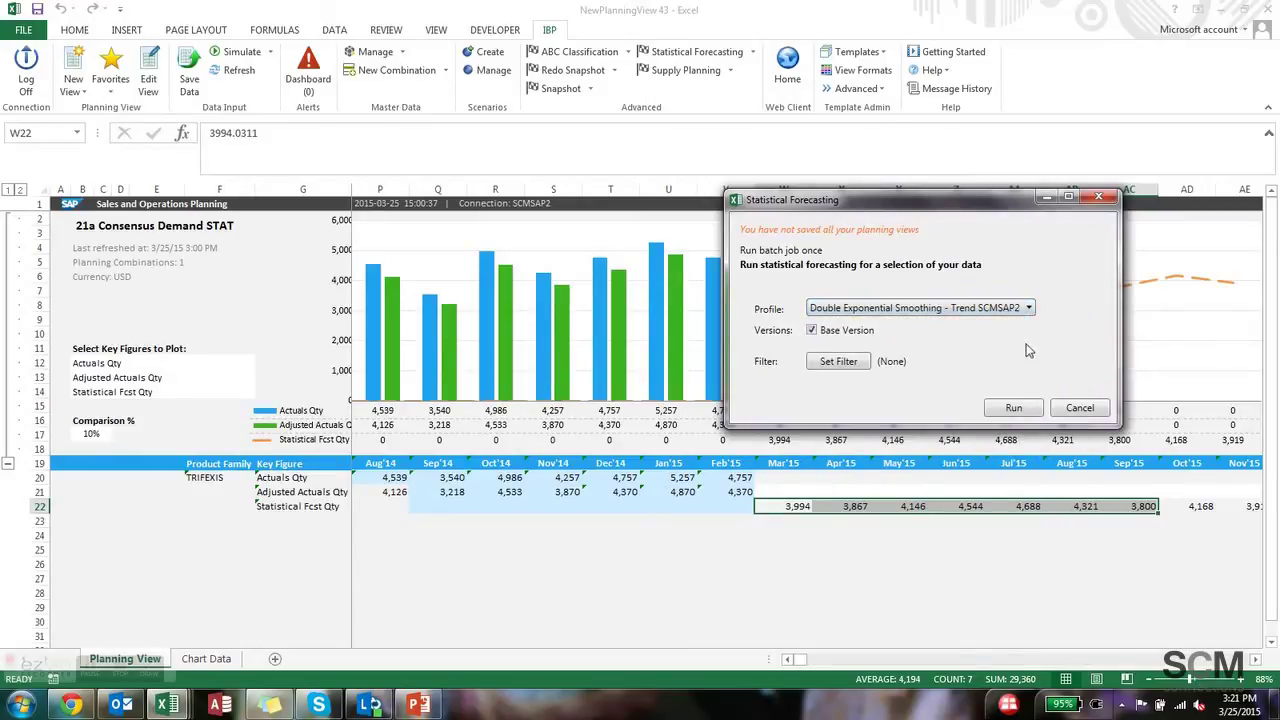
{"action": "left_click", "coordinate": [1075, 406]}
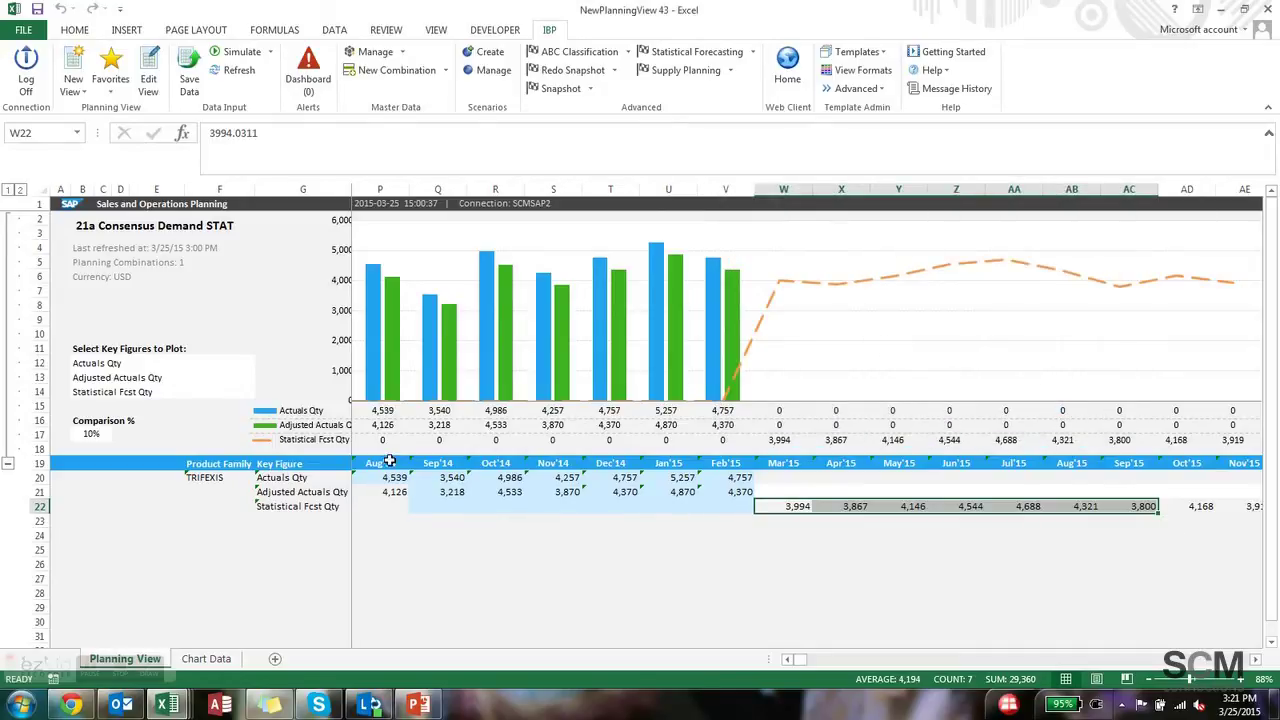
Step: Open the 21a Consensus Demand QTY favorite view
{"action": "left_click", "coordinate": [92, 671]}
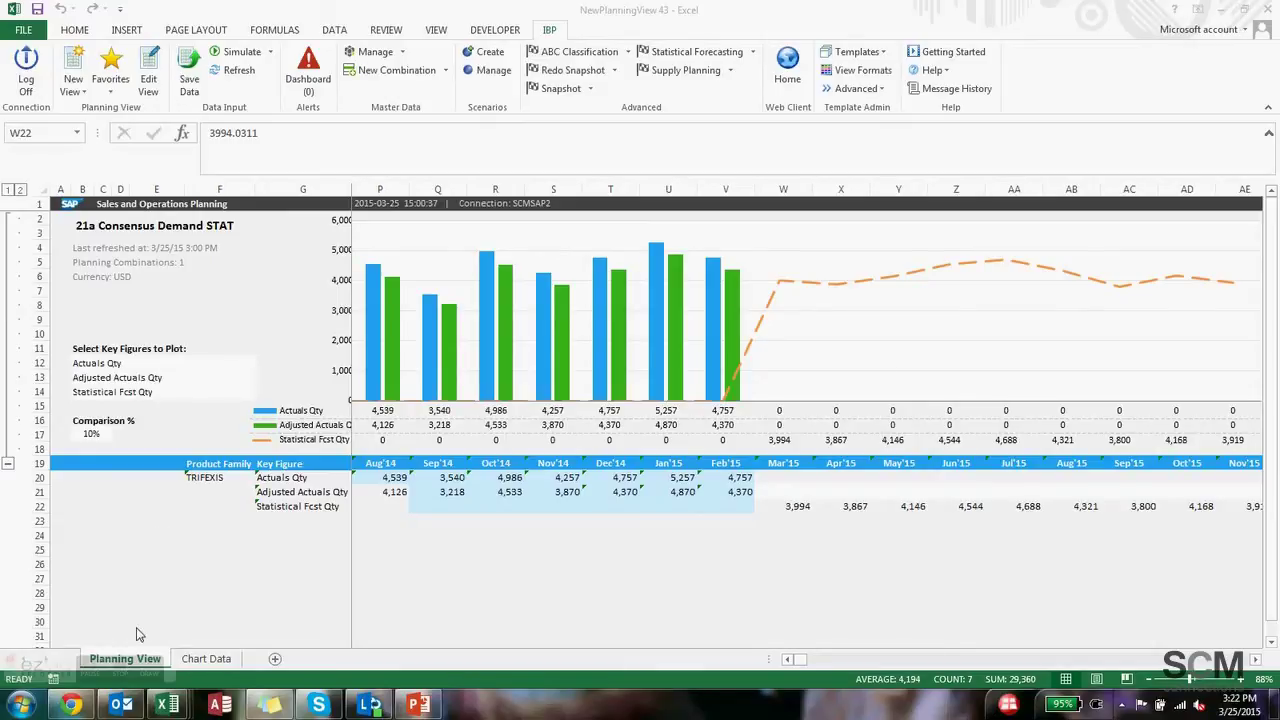
{"action": "mouse_move", "coordinate": [90, 676]}
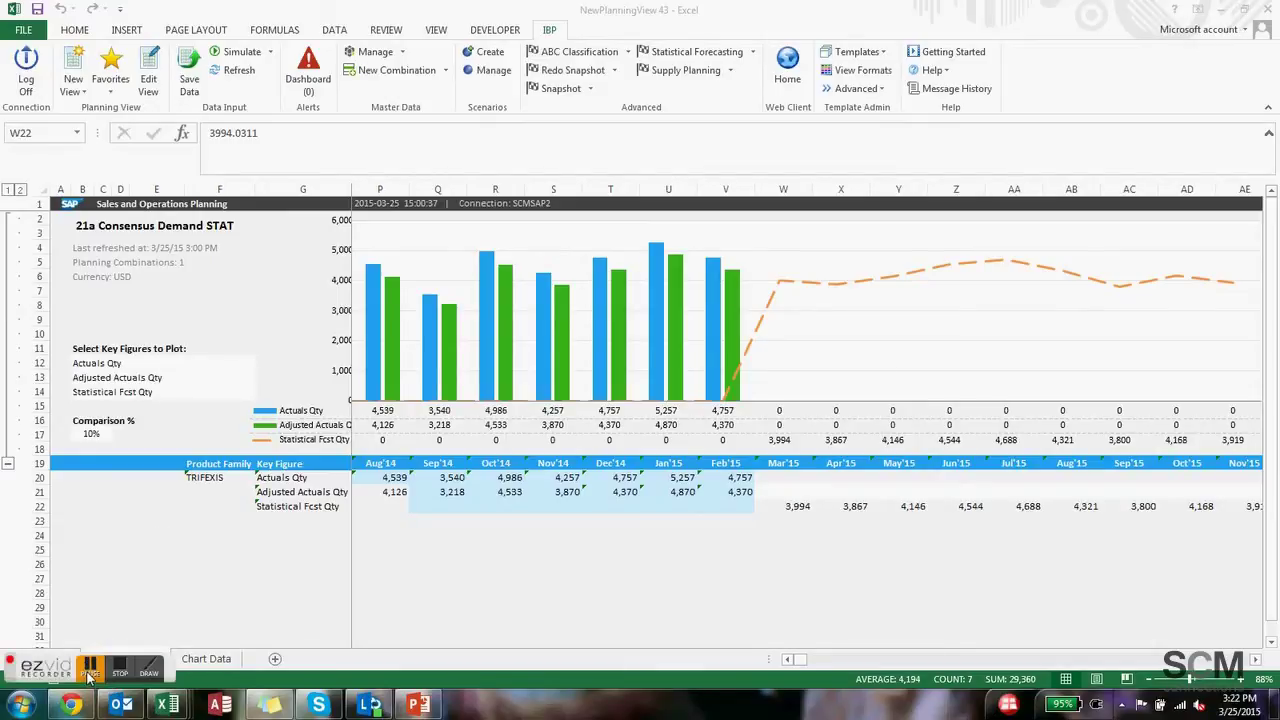
{"action": "left_click", "coordinate": [90, 676]}
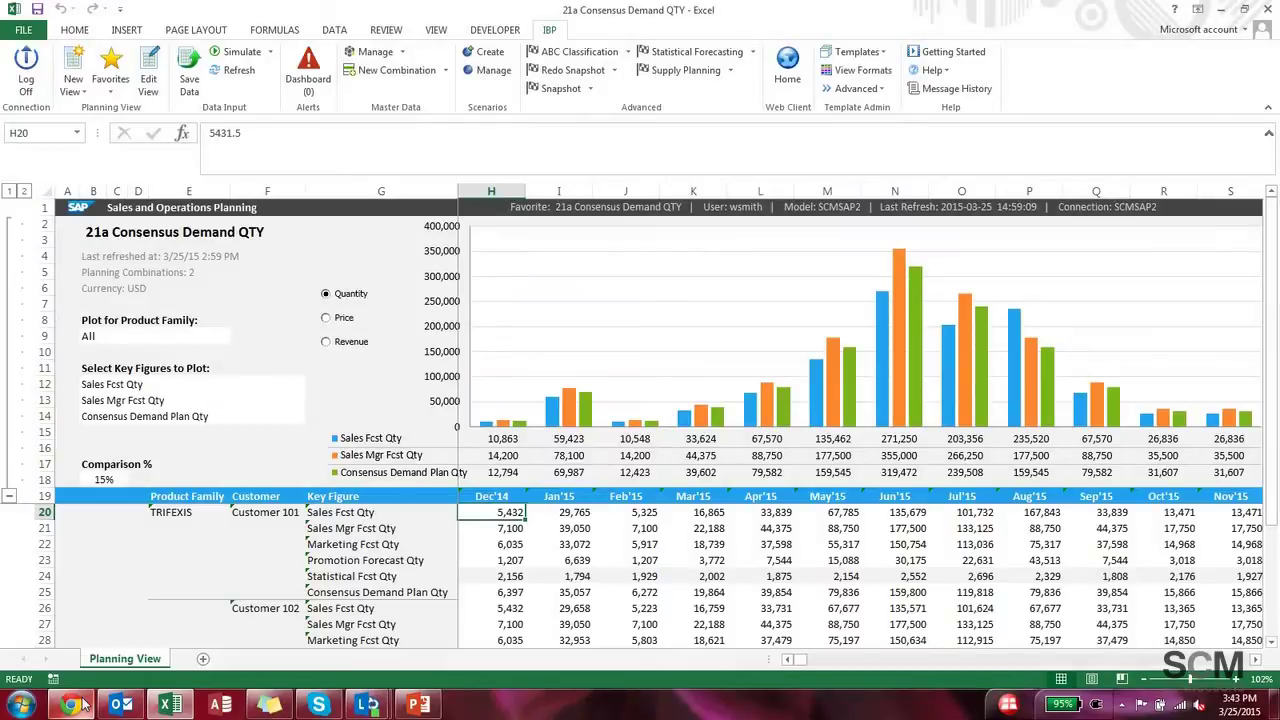
{"action": "mouse_move", "coordinate": [70, 705]}
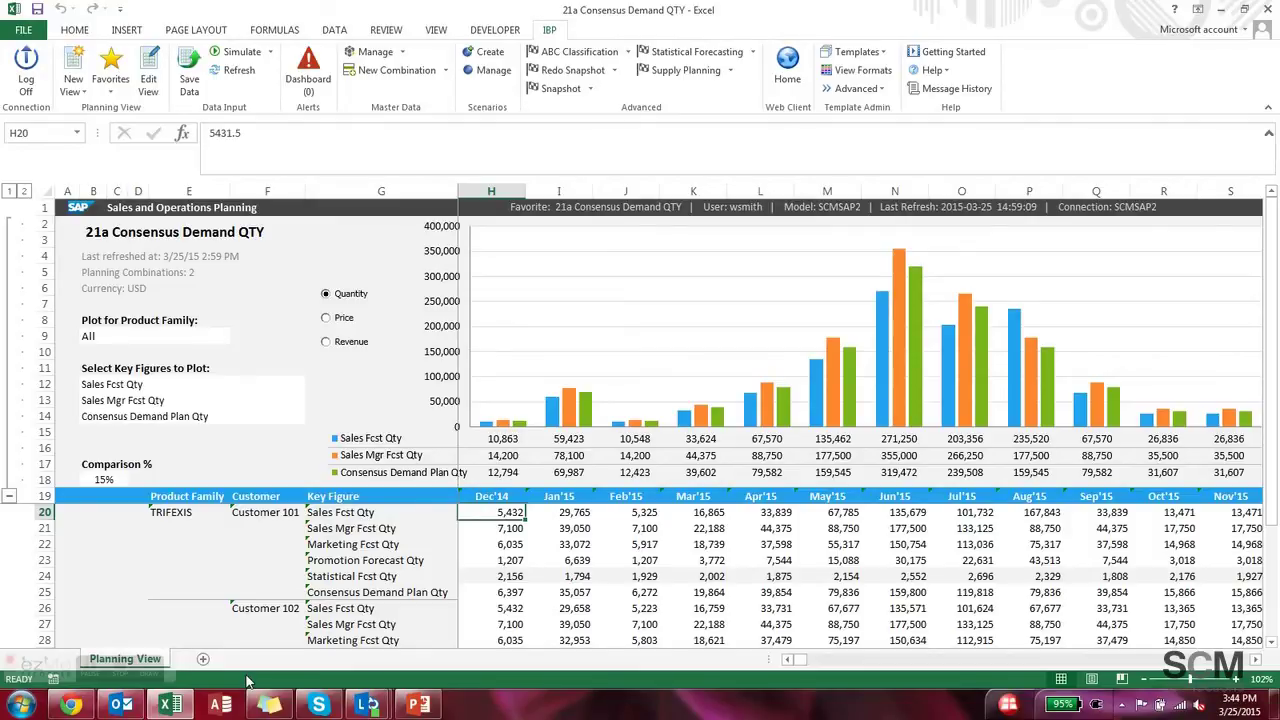
{"action": "left_click", "coordinate": [197, 500]}
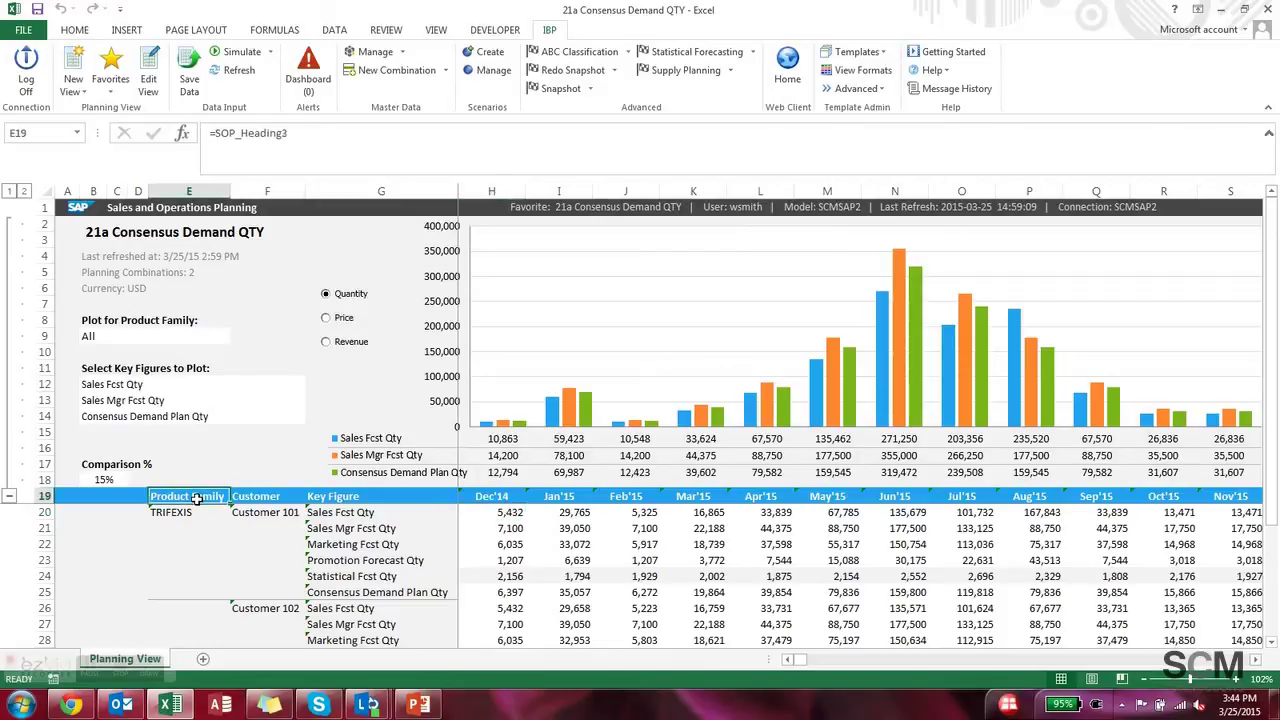
{"action": "key", "text": "Right"}
{"action": "key", "text": "Right"}
{"action": "key", "text": "Down"}
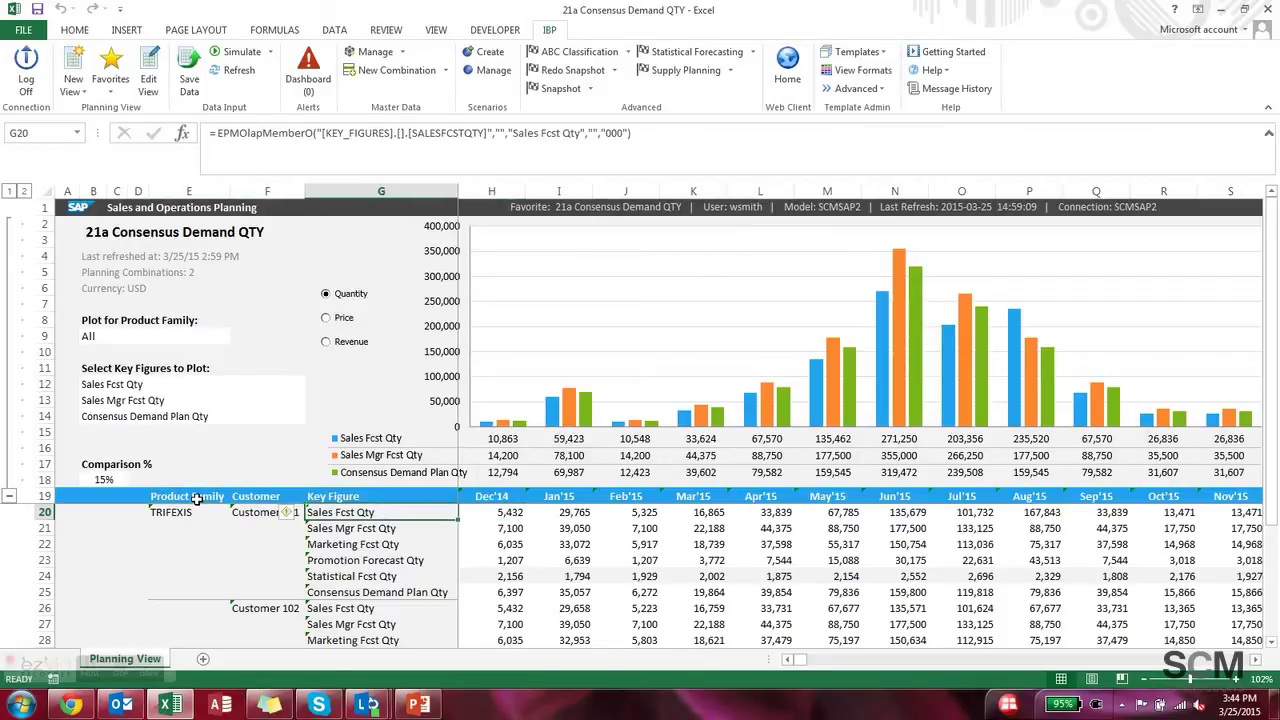
{"action": "key", "text": "Down"}
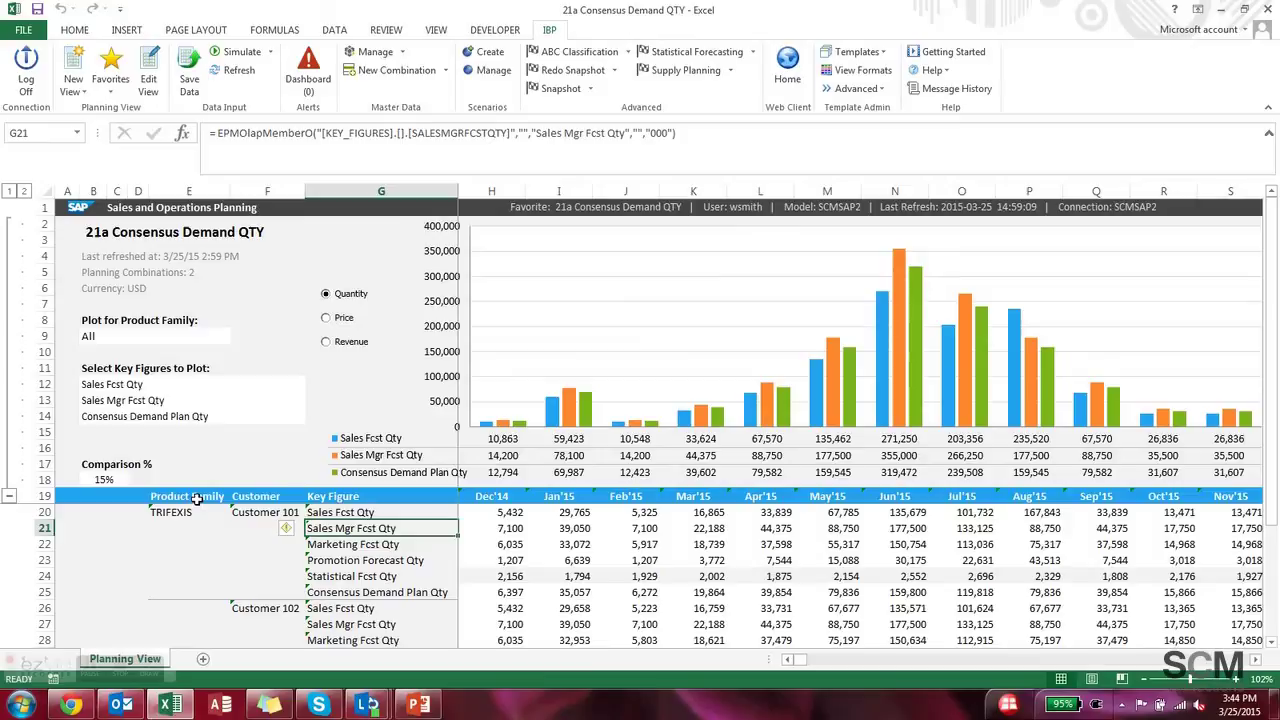
{"action": "key", "text": "Down"}
{"action": "key", "text": "Down"}
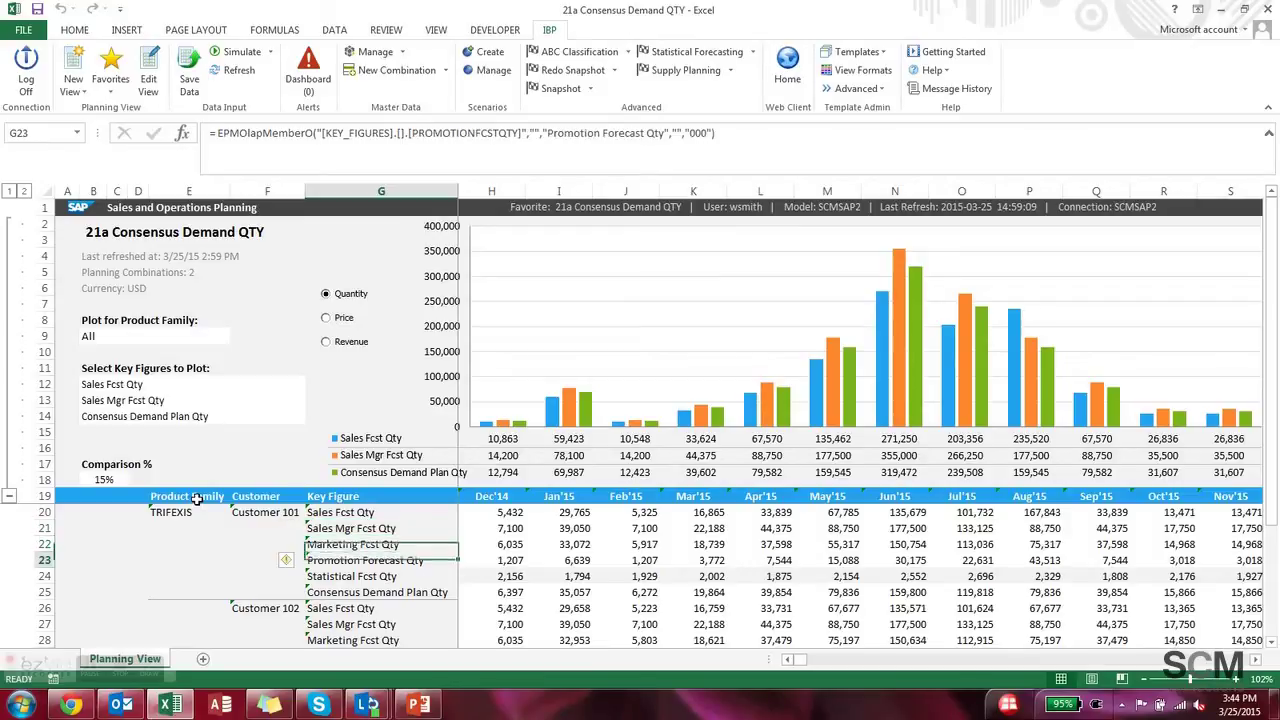
{"action": "key", "text": "Down"}
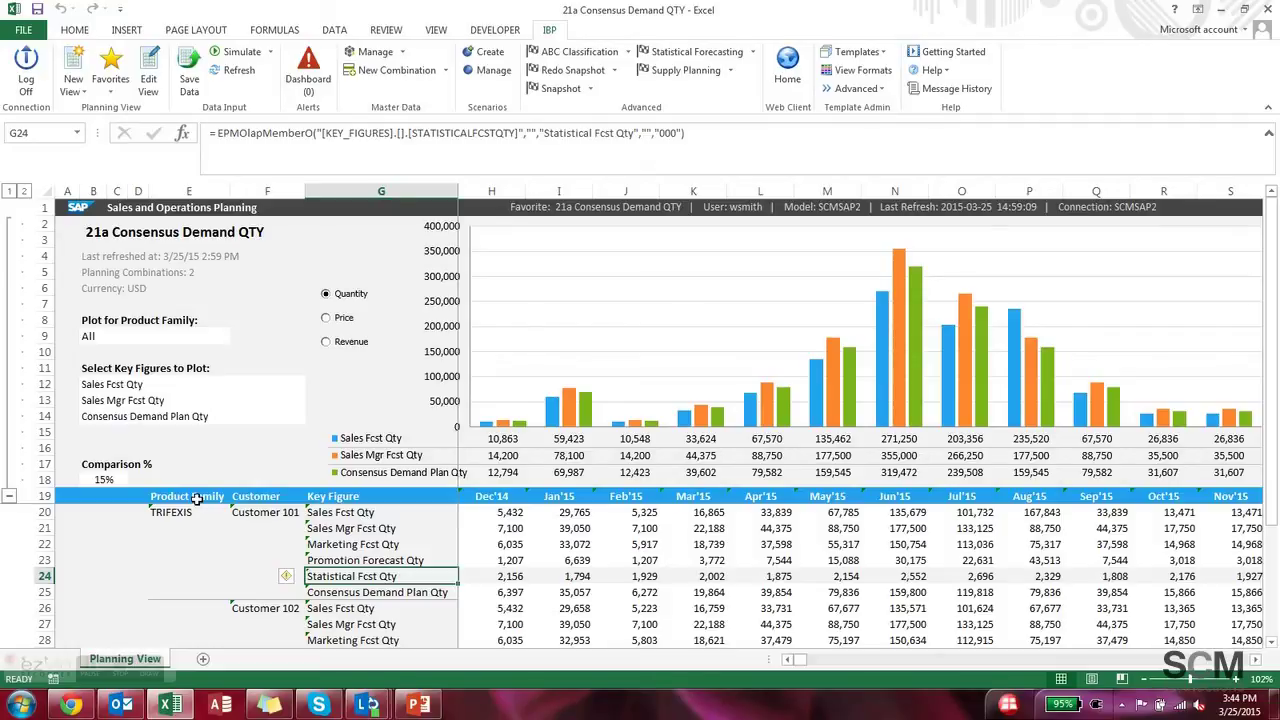
{"action": "key", "text": "Down"}
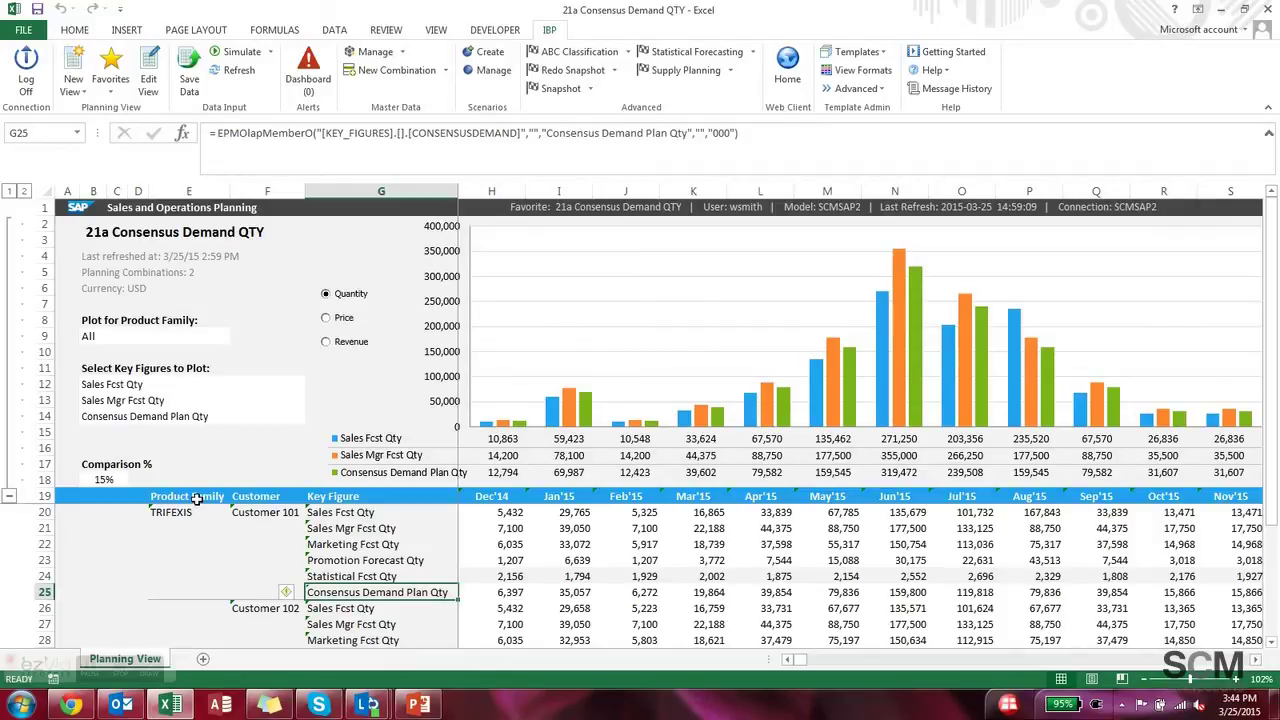
Step: Remove Customer from the planning level so quantities roll up by Product Family, and refresh
{"action": "left_click", "coordinate": [148, 78]}
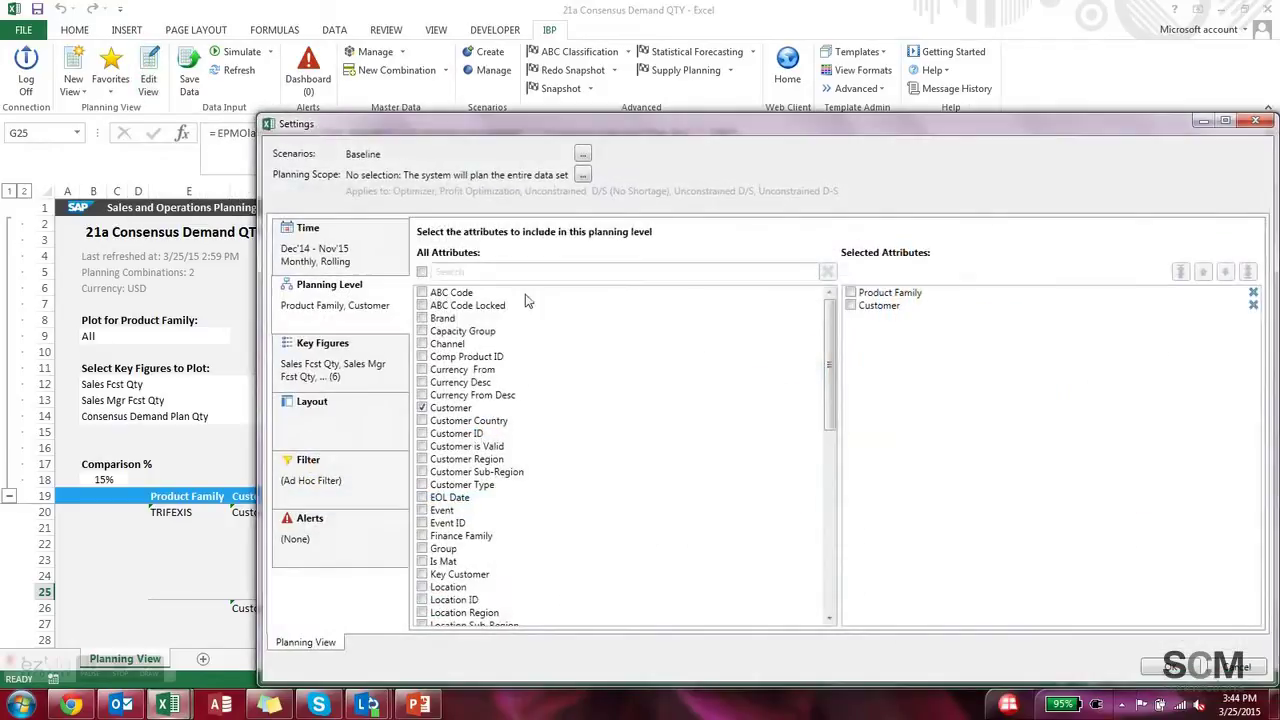
{"action": "left_click", "coordinate": [1253, 305]}
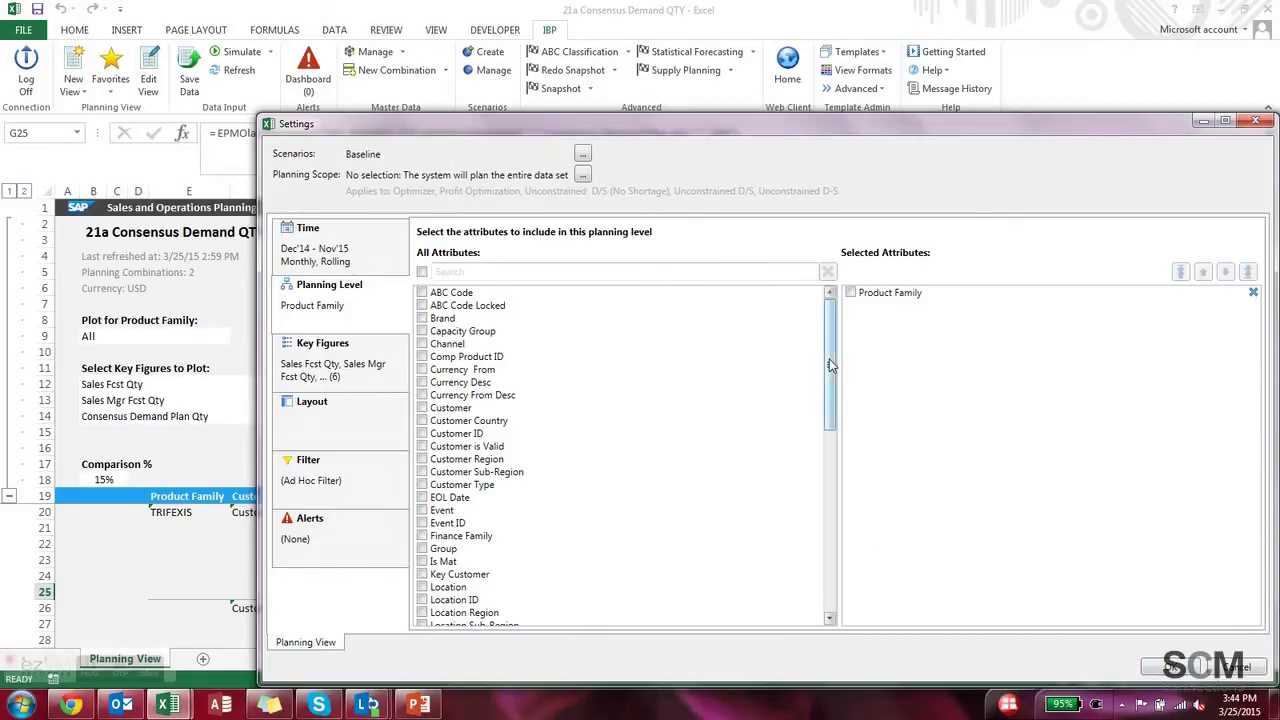
{"action": "left_click_drag", "start_coordinate": [829, 365], "coordinate": [818, 306]}
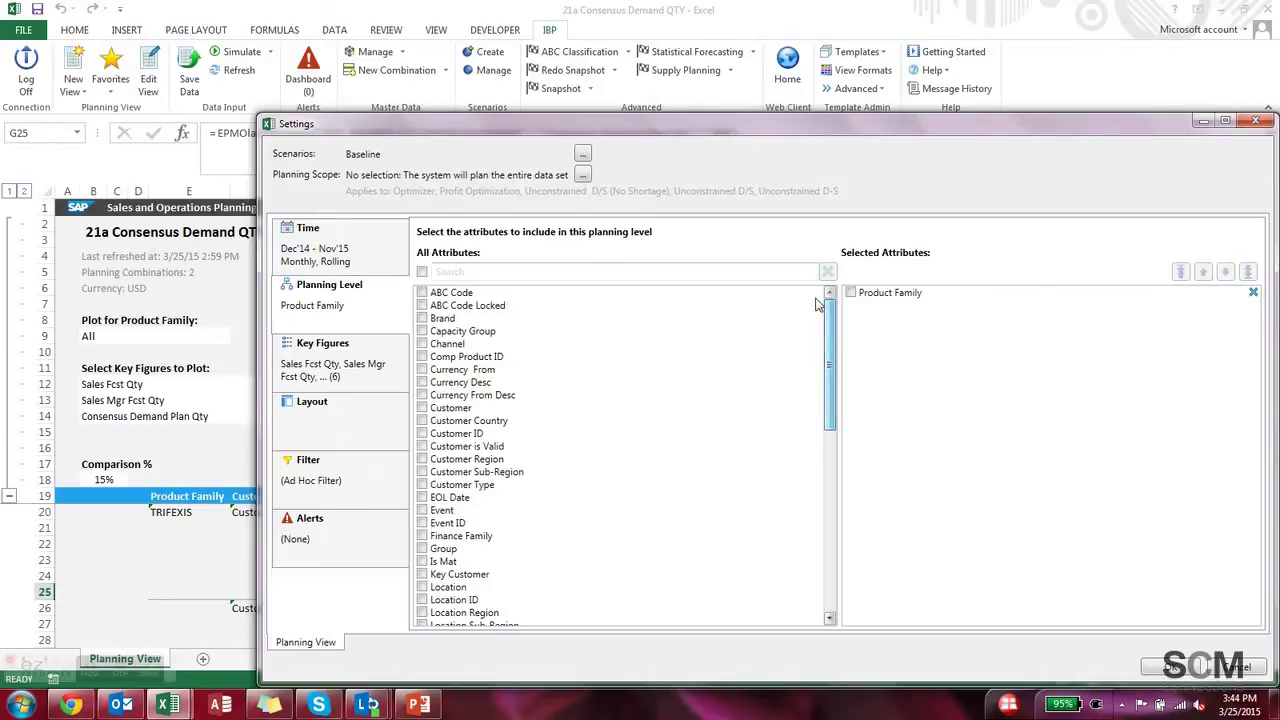
{"action": "left_click", "coordinate": [1148, 672]}
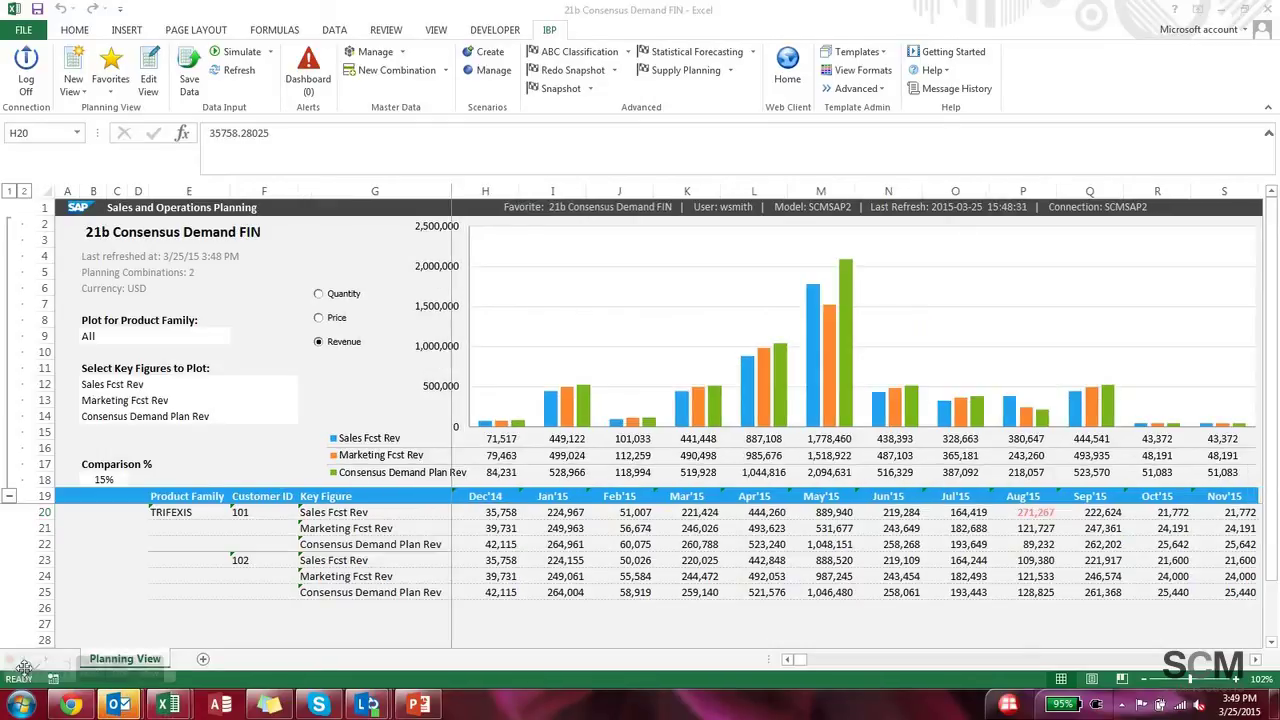
{"action": "mouse_move", "coordinate": [22, 667]}
Step: Review the Product Family, Customer ID, Sales Fcst Rev and Marketing Fcst Rev cells, then open view settings
{"action": "left_click", "coordinate": [168, 494]}
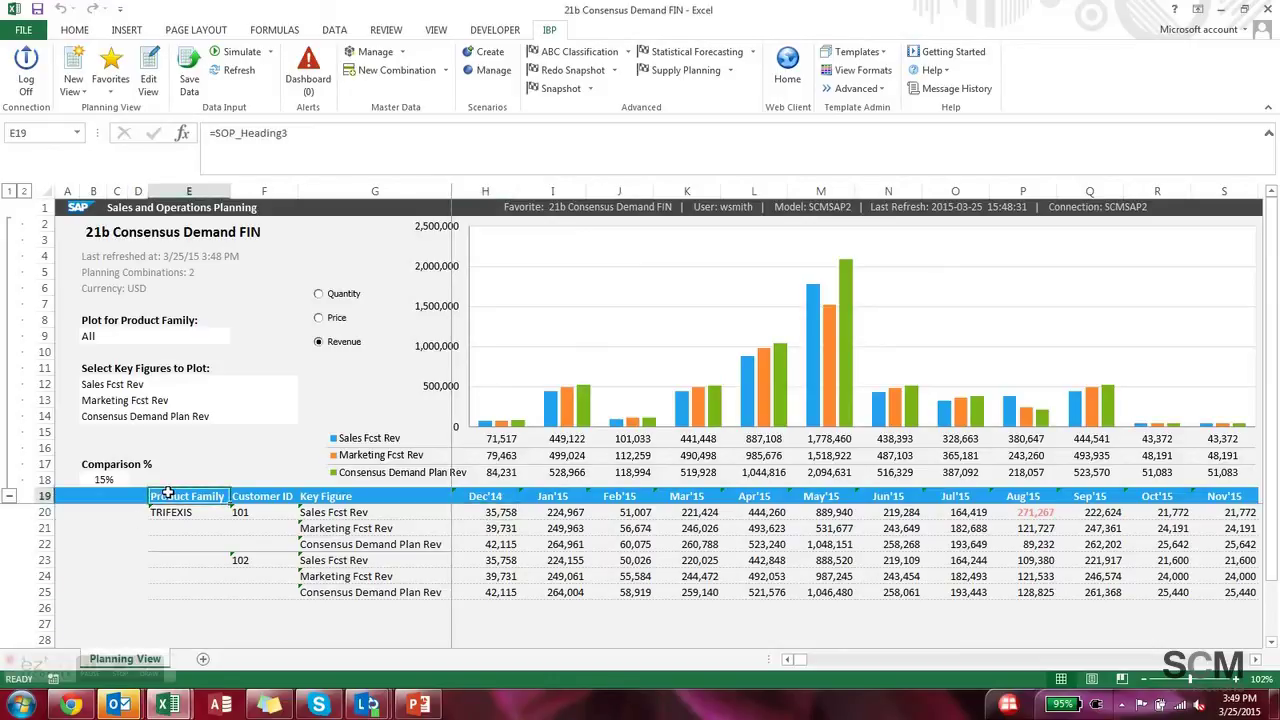
{"action": "key", "text": "Right"}
{"action": "key", "text": "Right"}
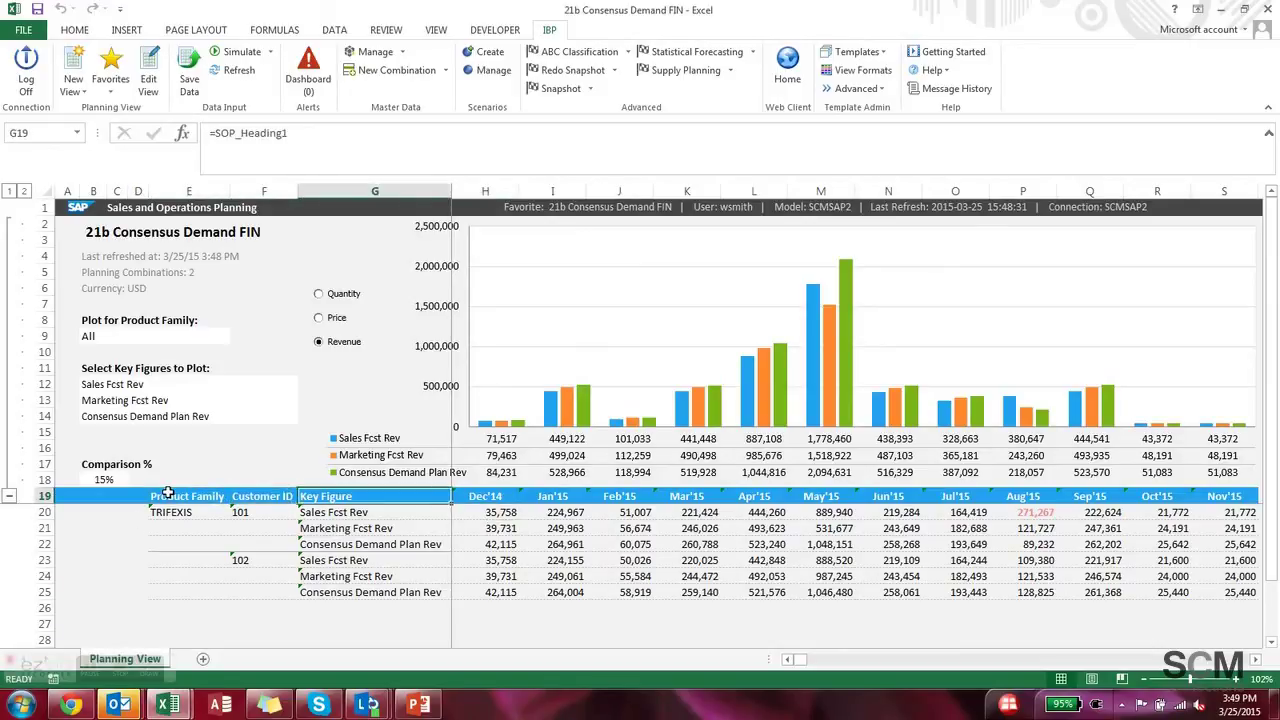
{"action": "key", "text": "Down"}
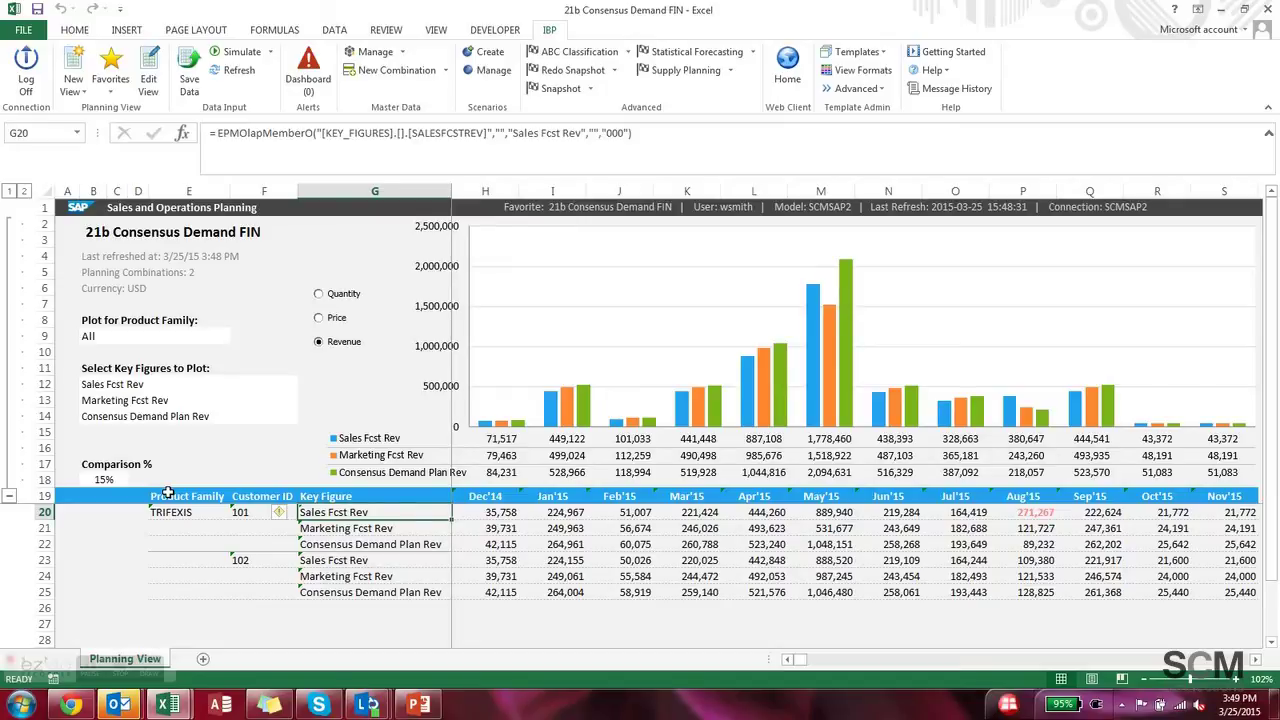
{"action": "key", "text": "Down"}
{"action": "key", "text": "Down"}
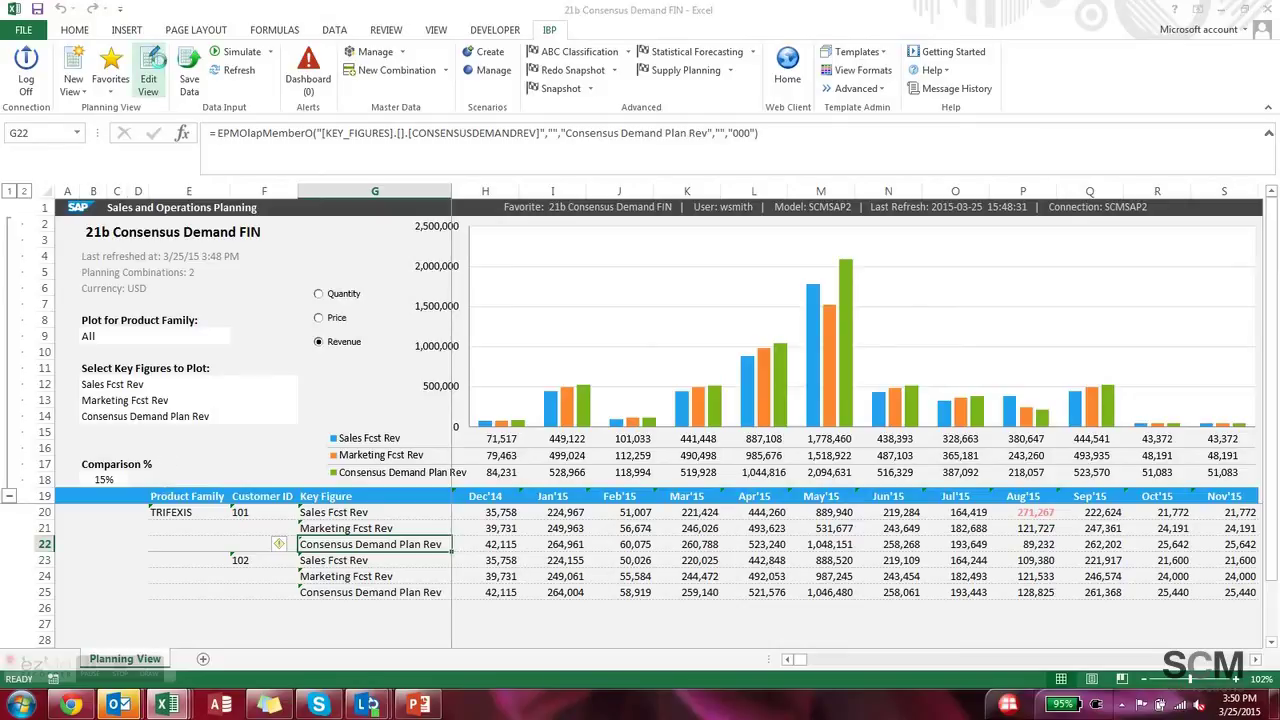
{"action": "left_click", "coordinate": [148, 66]}
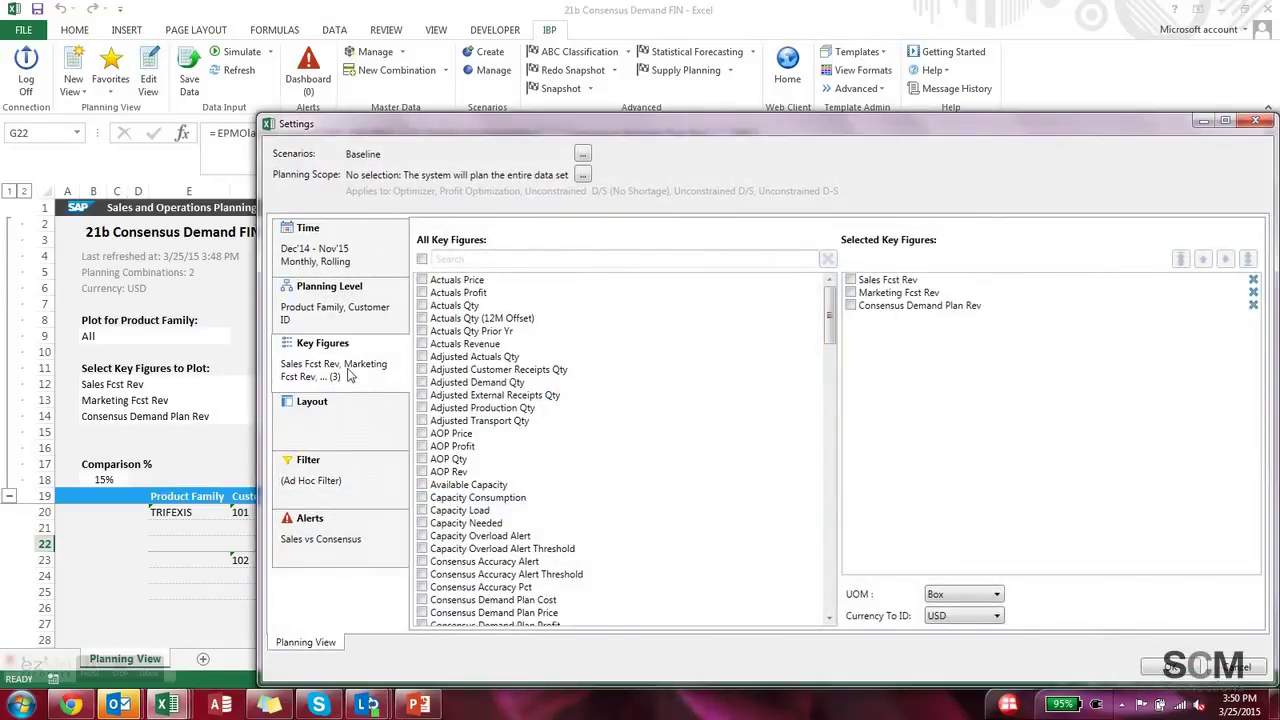
Step: Add the Consensus Demand Plan Profit key figure to the 21b view and refresh it
{"action": "left_click", "coordinate": [830, 562]}
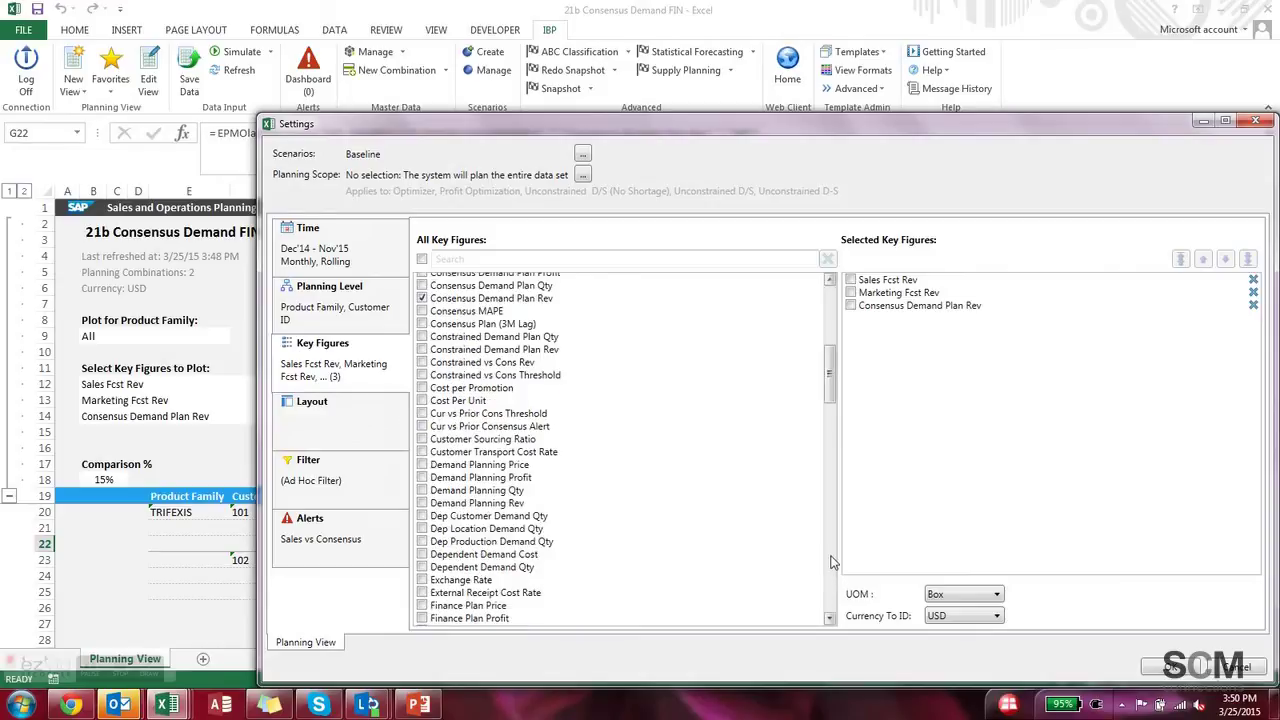
{"action": "left_click", "coordinate": [829, 283]}
{"action": "left_click", "coordinate": [422, 285]}
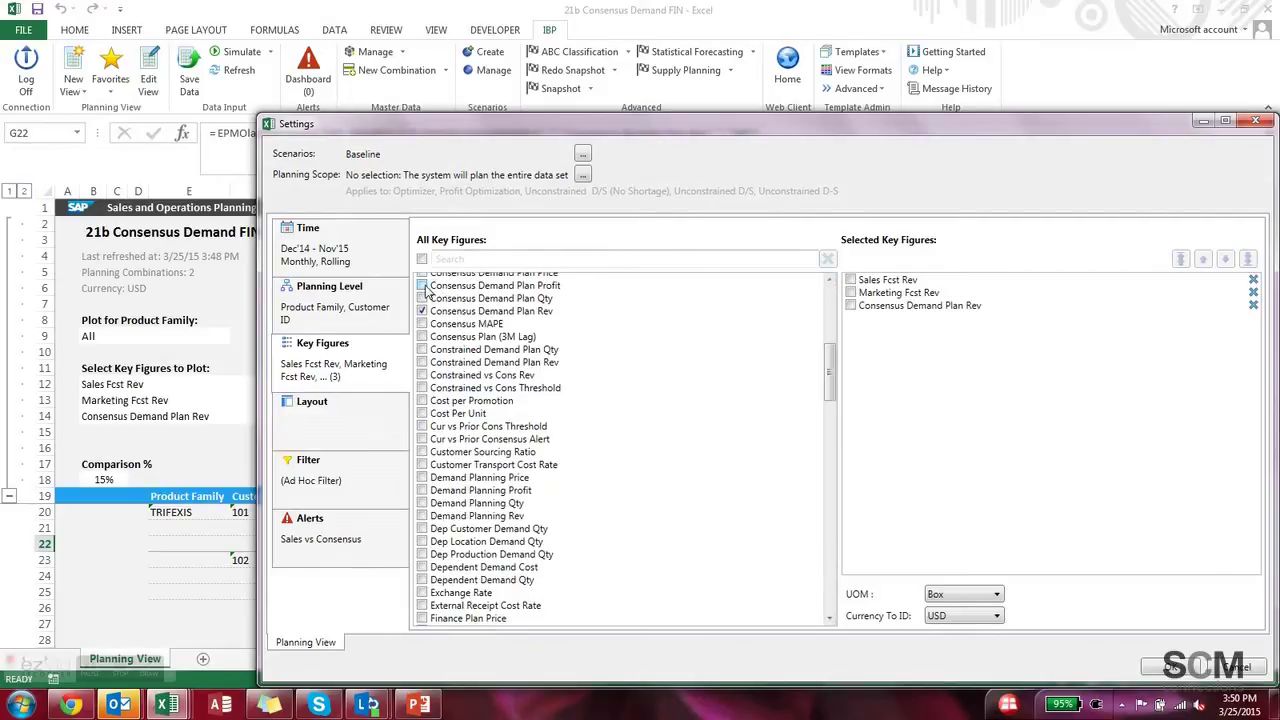
{"action": "left_click", "coordinate": [1165, 666]}
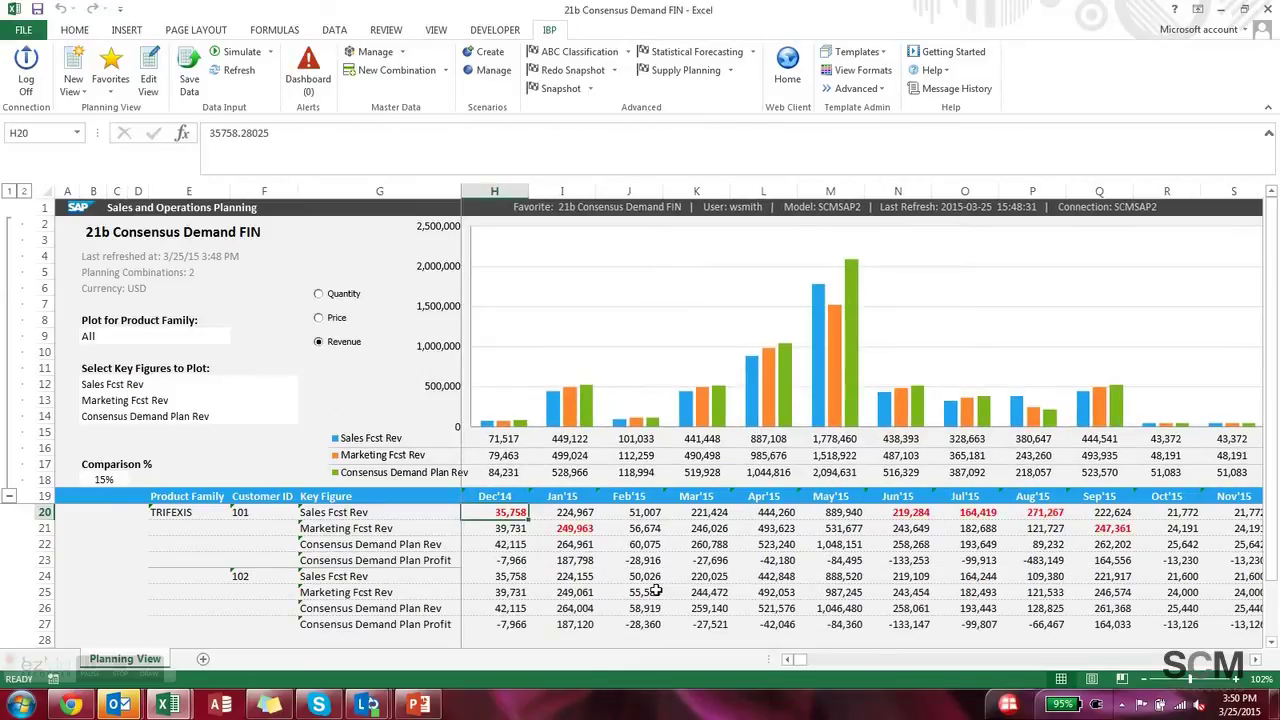
{"action": "left_click", "coordinate": [584, 528]}
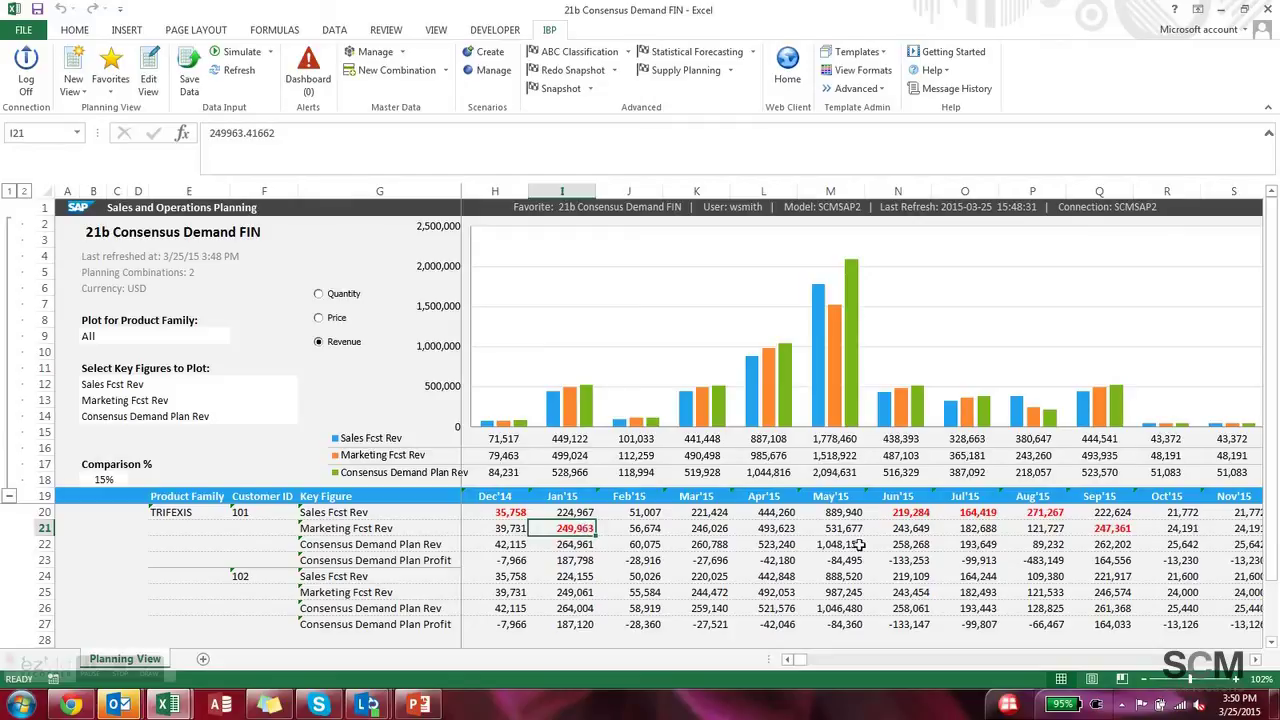
{"action": "left_click", "coordinate": [895, 513]}
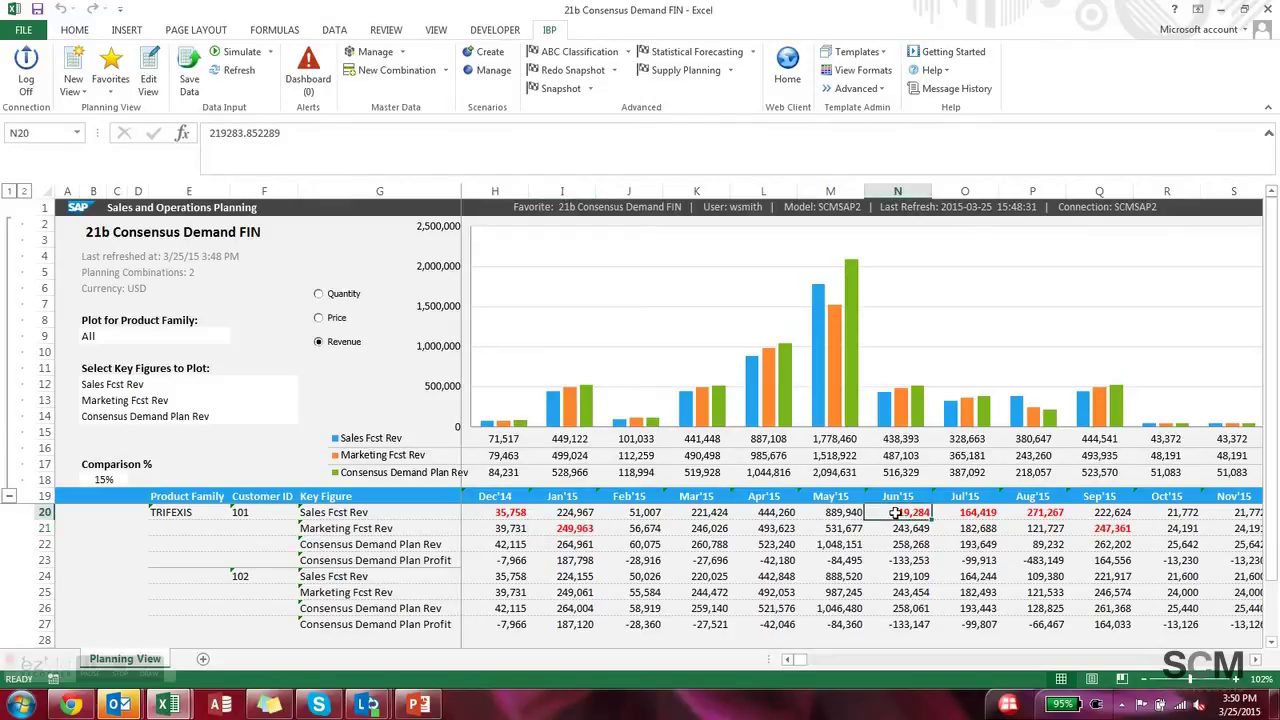